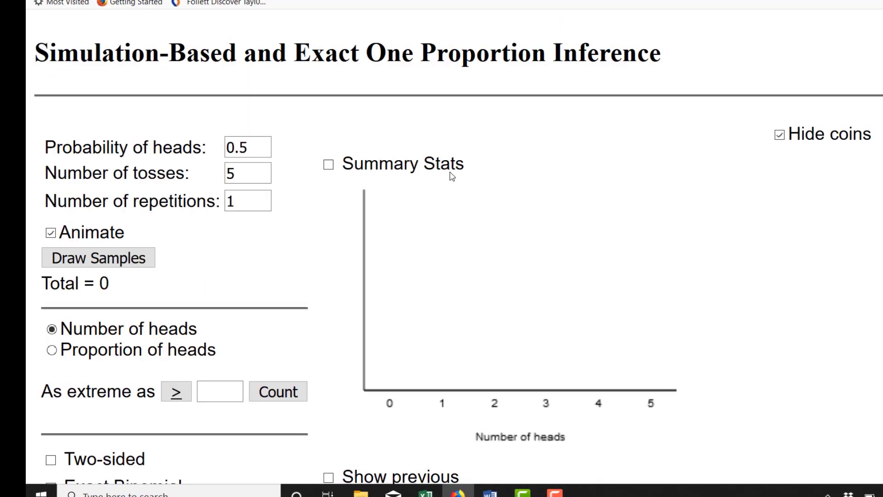
# Step: Change the probability of success for the simulation to 0.4
pyautogui.press('BackSpace')
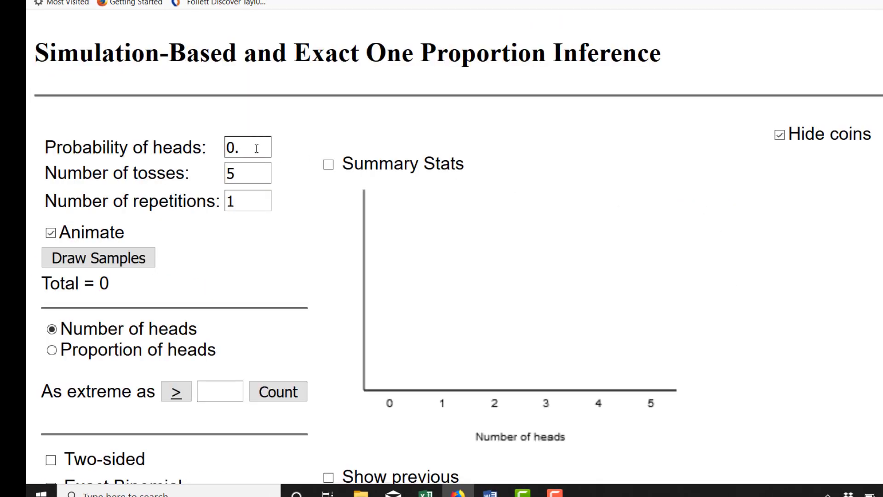
pyautogui.write('4')
pyautogui.press('BackSpace')
pyautogui.press('BackSpace')
pyautogui.write('4')
# Step: Set the sample size to 50 and the number of samples to 100, and draw the samples
pyautogui.click(247, 168)
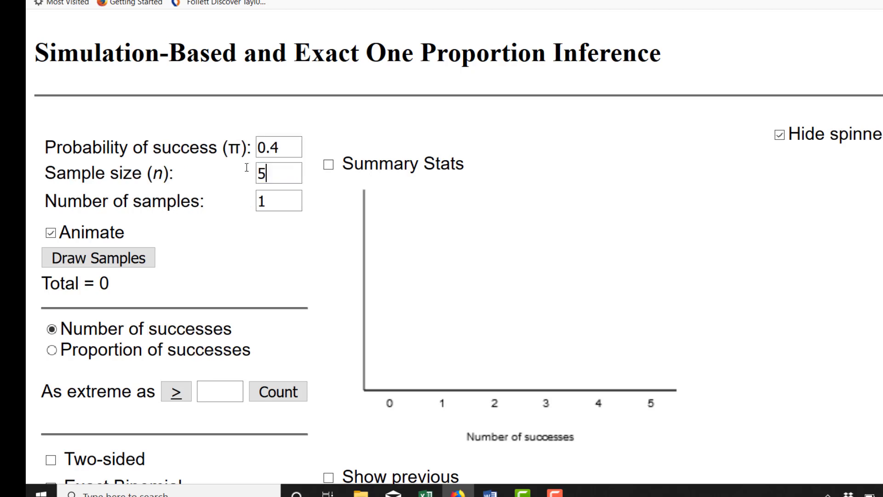
pyautogui.write('0')
pyautogui.click(268, 201)
pyautogui.write('00')
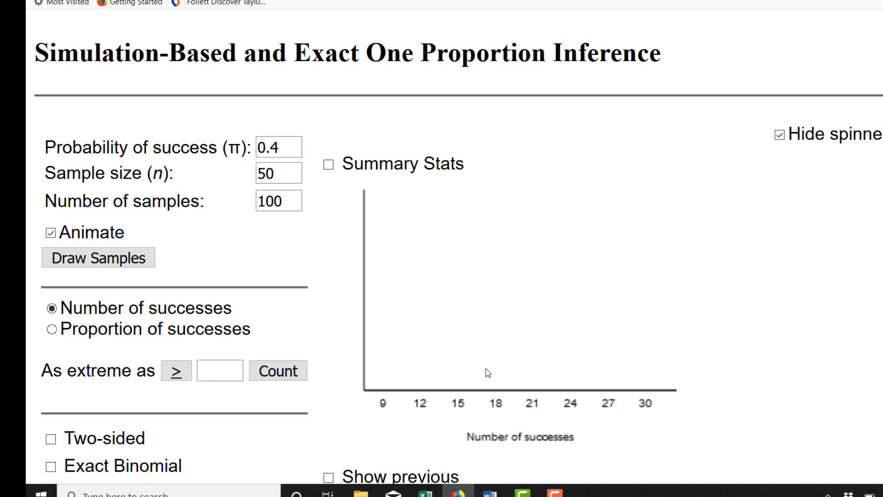
pyautogui.click(131, 258)
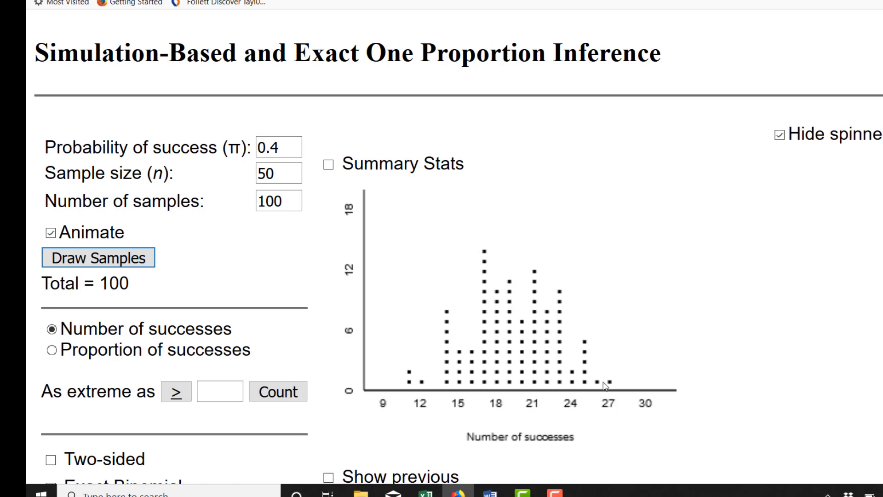
# Step: Compare the dotplot shown as proportion of successes with number of successes, finishing on number of successes
pyautogui.click(52, 350)
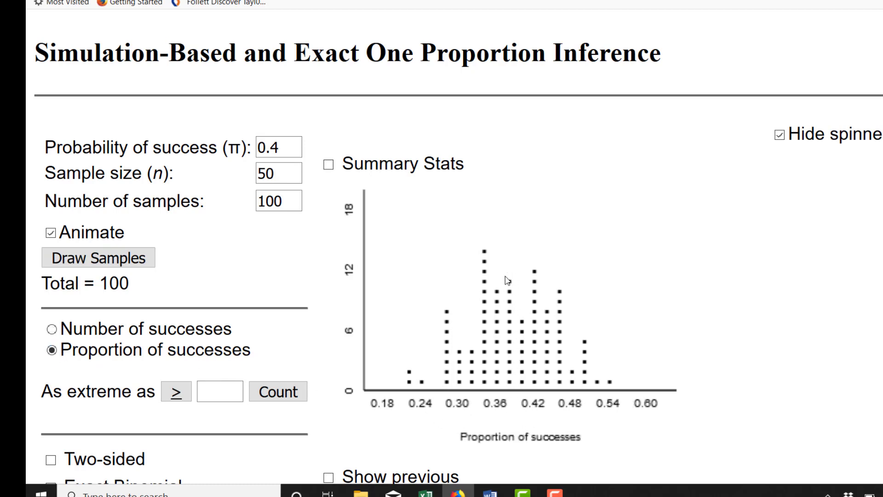
pyautogui.click(52, 329)
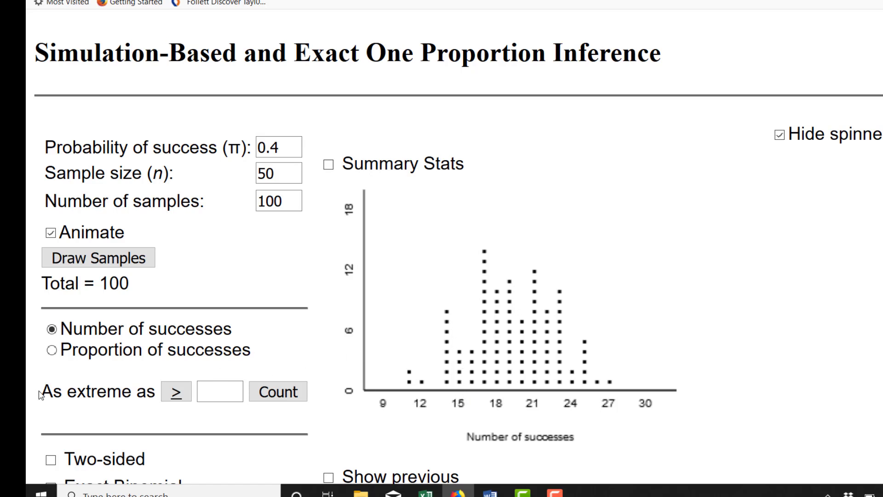
pyautogui.moveTo(42, 394); pyautogui.dragTo(318, 389)
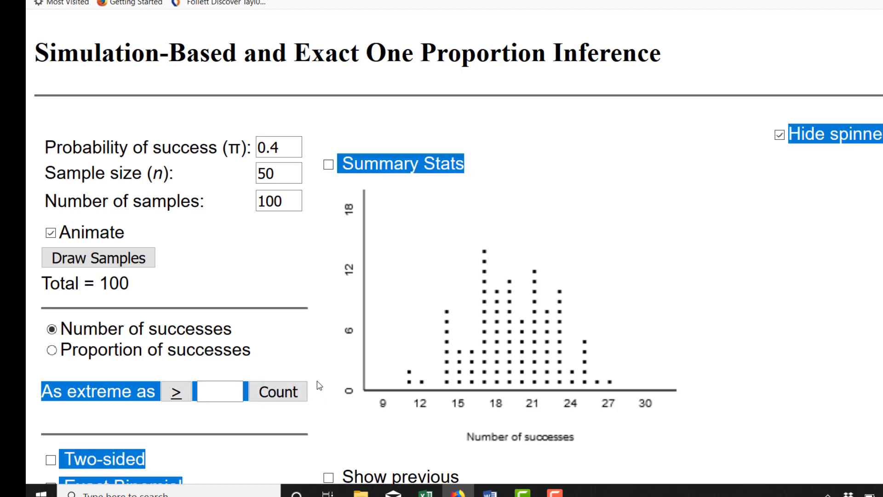
pyautogui.click(319, 388)
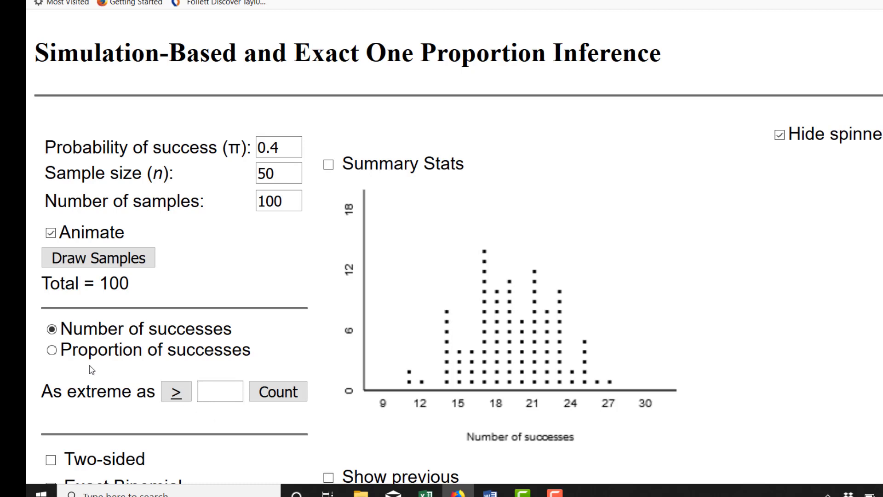
pyautogui.click(51, 351)
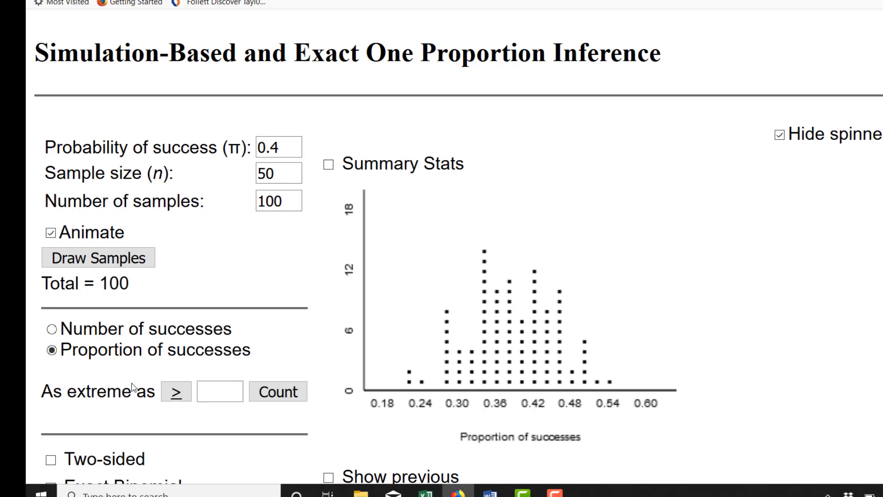
pyautogui.click(215, 394)
pyautogui.click(51, 330)
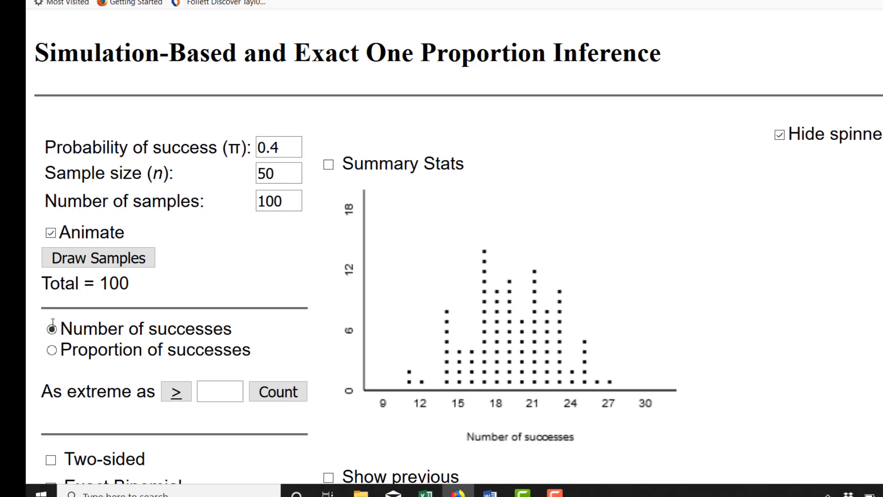
pyautogui.click(51, 350)
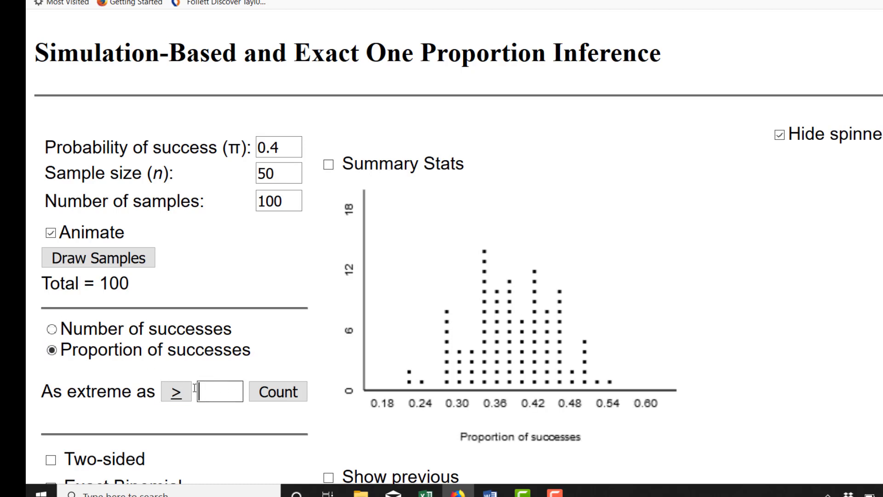
pyautogui.click(53, 329)
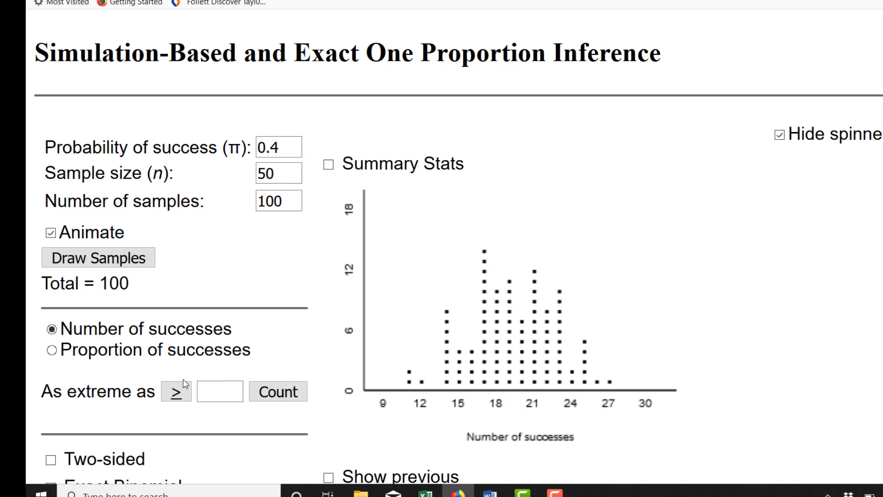
# Step: Count the samples with 15 or fewer successes by setting the extreme value to 15 with the ≤ direction
pyautogui.click(221, 389)
pyautogui.write('15')
pyautogui.click(181, 393)
pyautogui.click(181, 392)
pyautogui.click(180, 393)
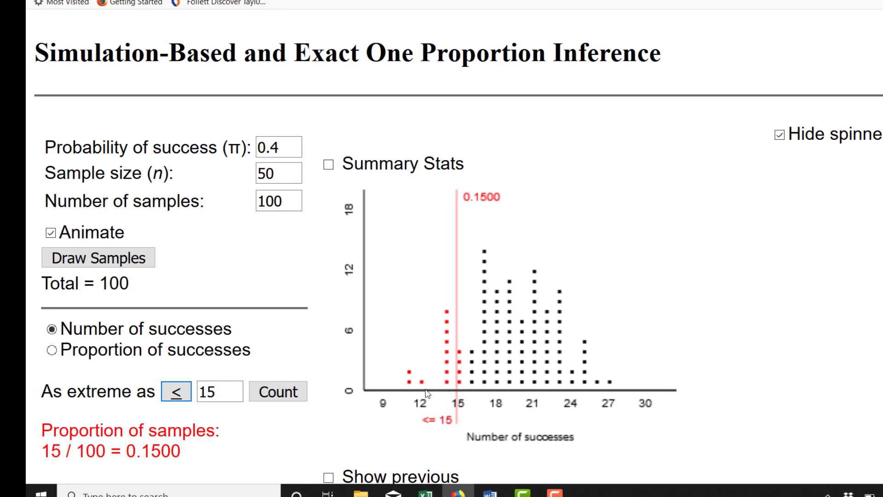
# Step: Alternate the count direction between ≥ and ≤ for the value 15, finishing on ≤
pyautogui.click(178, 395)
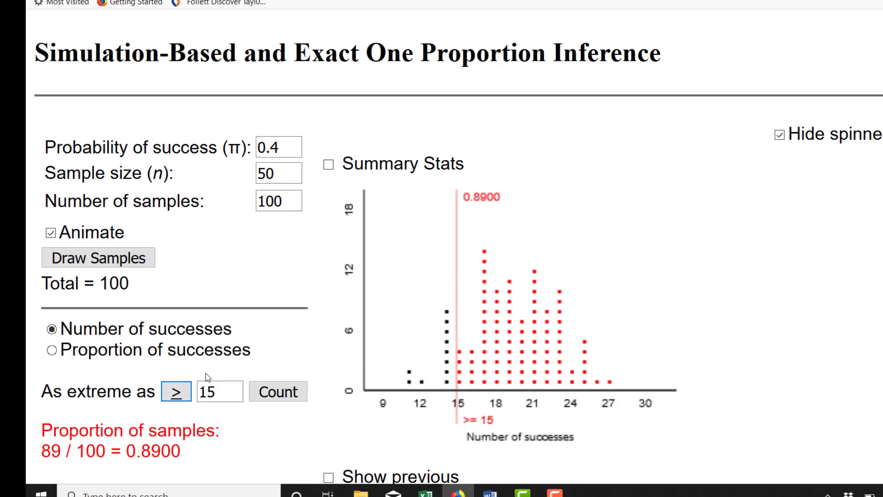
pyautogui.click(187, 394)
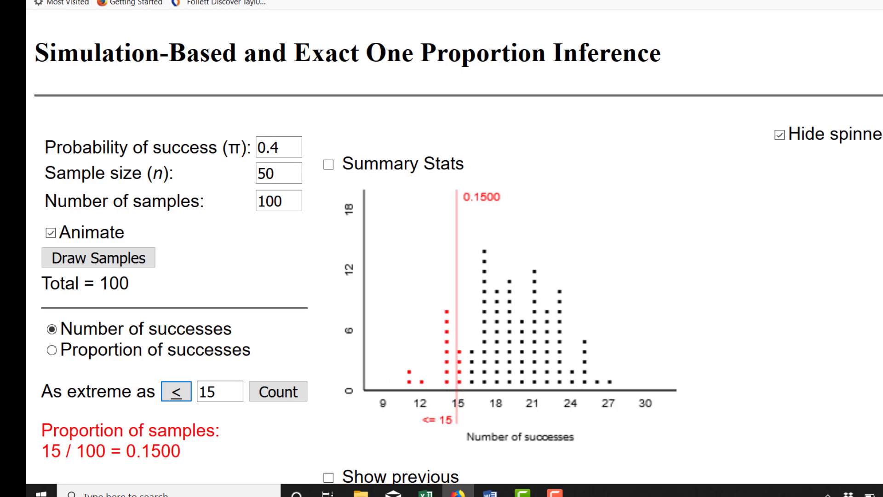
pyautogui.scroll(-1, 455, 248)
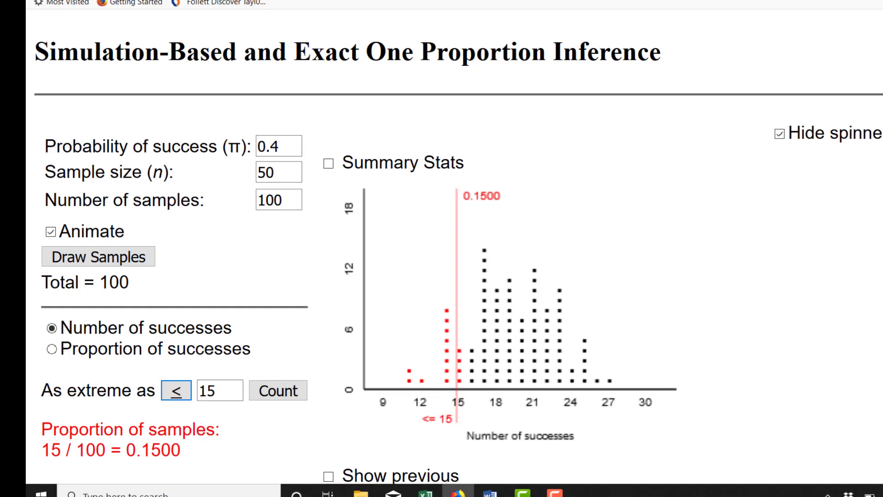
pyautogui.click(178, 392)
pyautogui.click(178, 393)
pyautogui.click(178, 393)
pyautogui.click(177, 392)
pyautogui.click(178, 392)
pyautogui.click(177, 393)
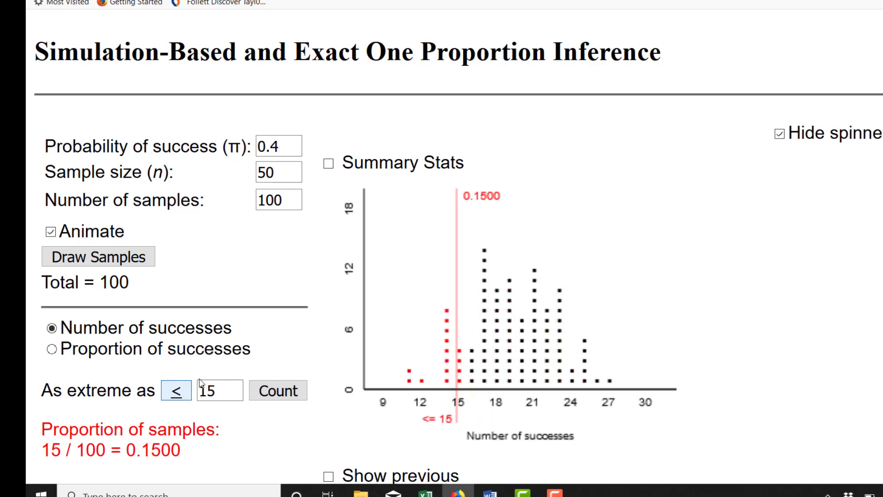
# Step: Try the two-sided count, switch it back off, and highlight the resulting one-sided proportion of samples
pyautogui.scroll(-3, 442, 258)
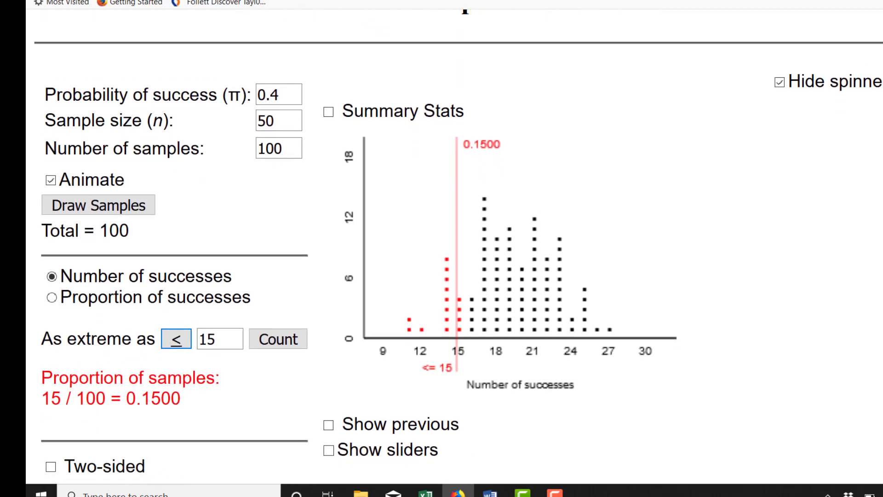
pyautogui.scroll(-1, 459, 259)
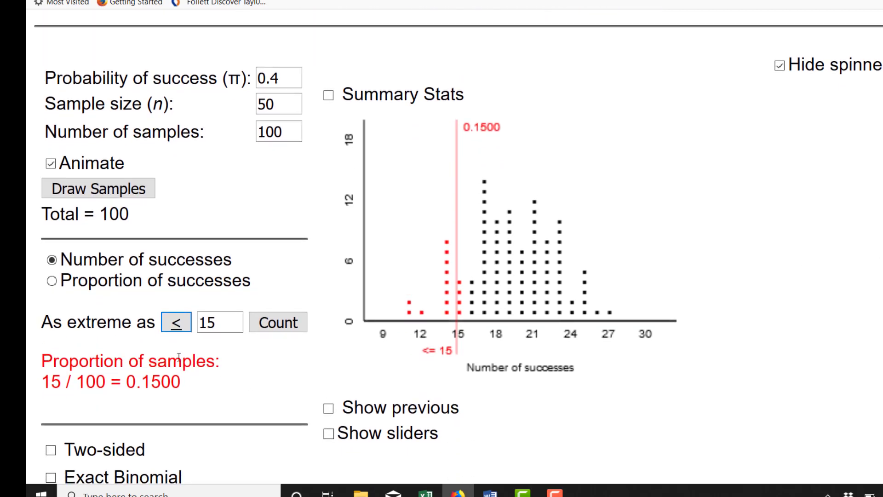
pyautogui.click(51, 450)
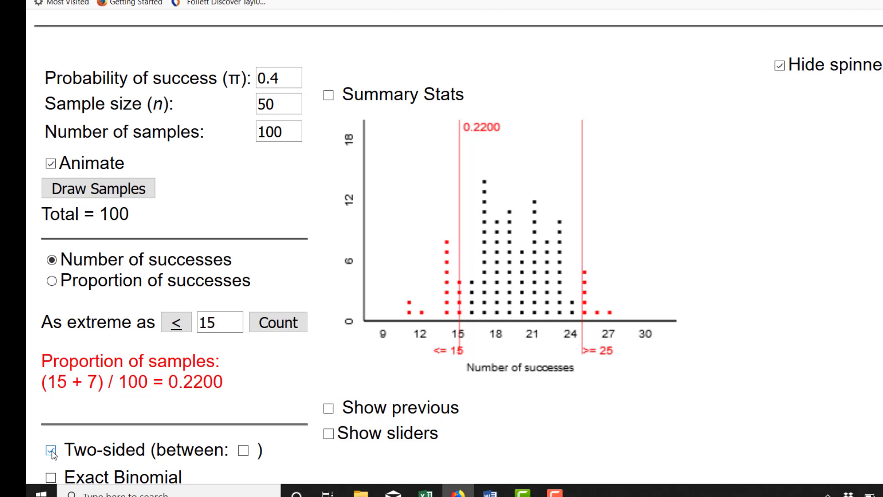
pyautogui.click(51, 452)
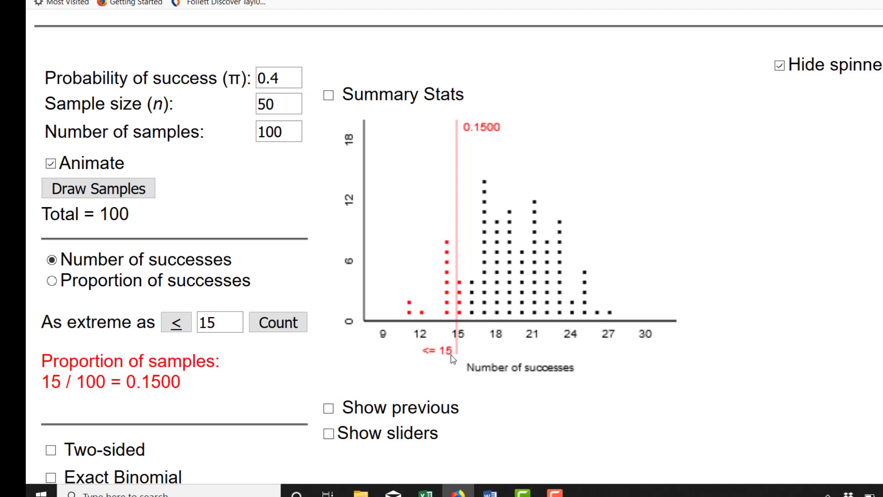
pyautogui.moveTo(190, 386); pyautogui.dragTo(129, 383)
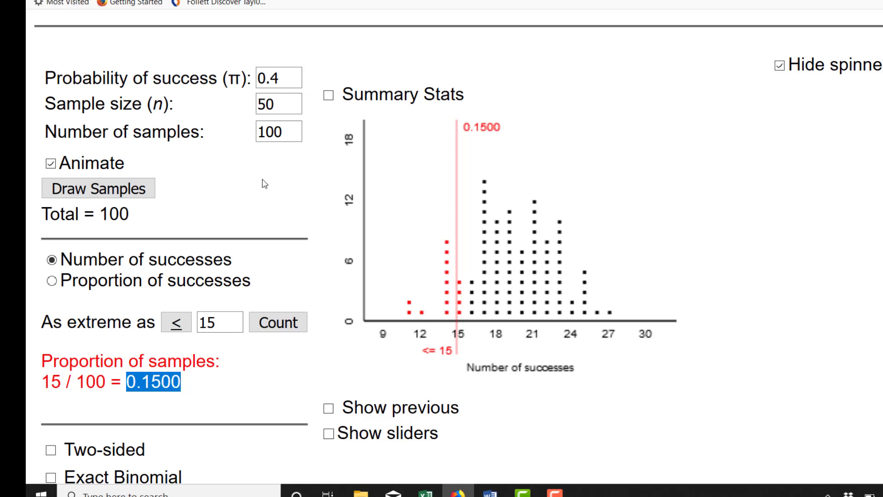
# Step: Reset the simulation, draw a fresh set of 100 samples, and highlight the proportion of samples at or below 15
pyautogui.scroll(-3, 378, 422)
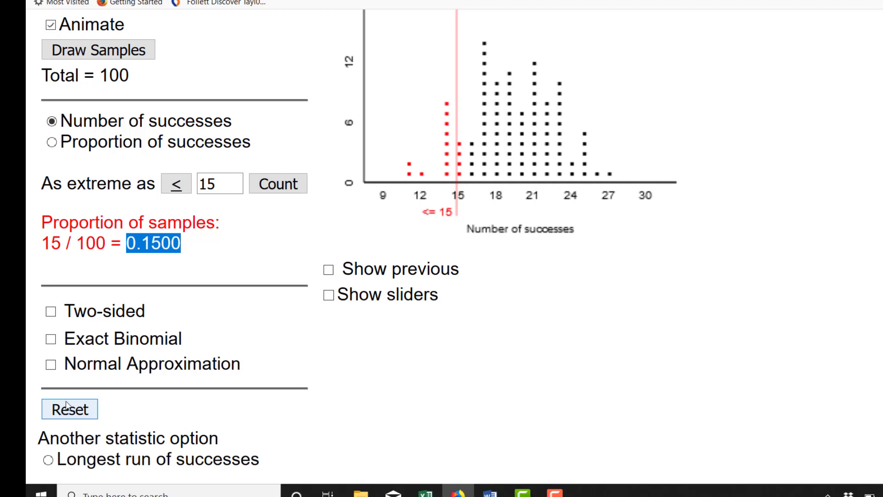
pyautogui.click(67, 406)
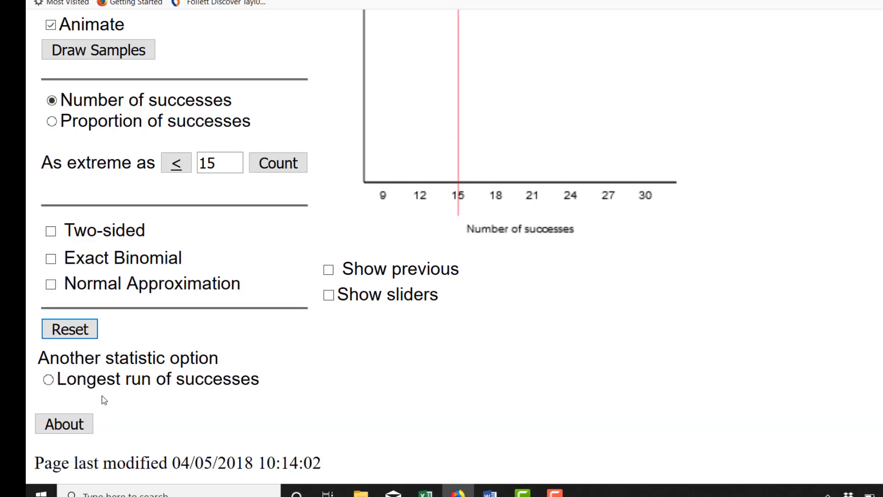
pyautogui.click(131, 51)
pyautogui.scroll(3, 781, 249)
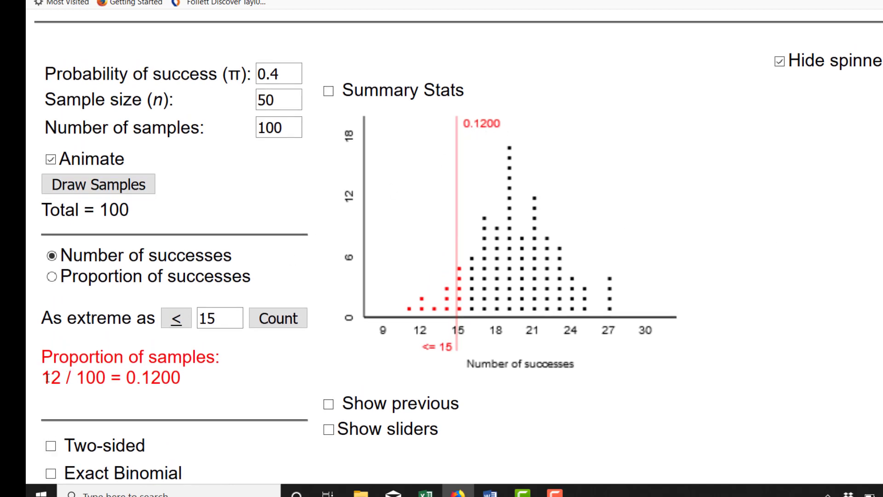
pyautogui.moveTo(41, 378); pyautogui.dragTo(188, 379)
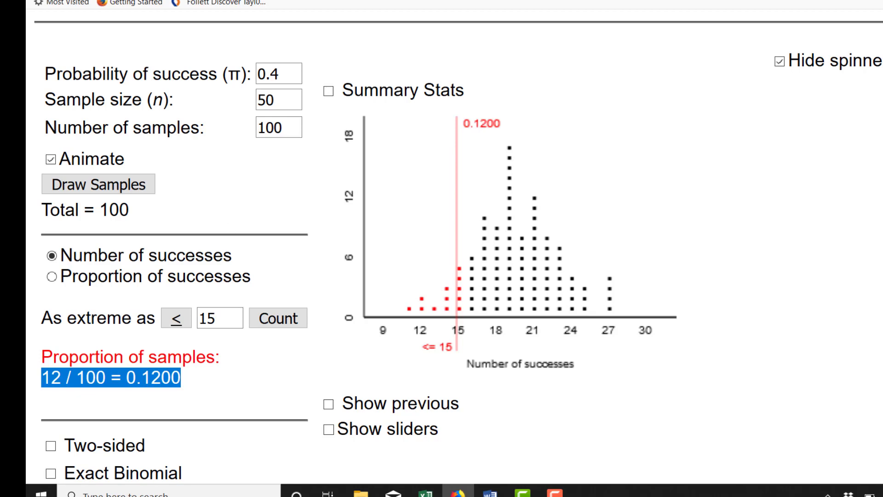
# Step: Reset the simulation again, draw another 100 samples, and highlight the new proportion of samples
pyautogui.scroll(-1, 458, 248)
pyautogui.scroll(-3, 322, 381)
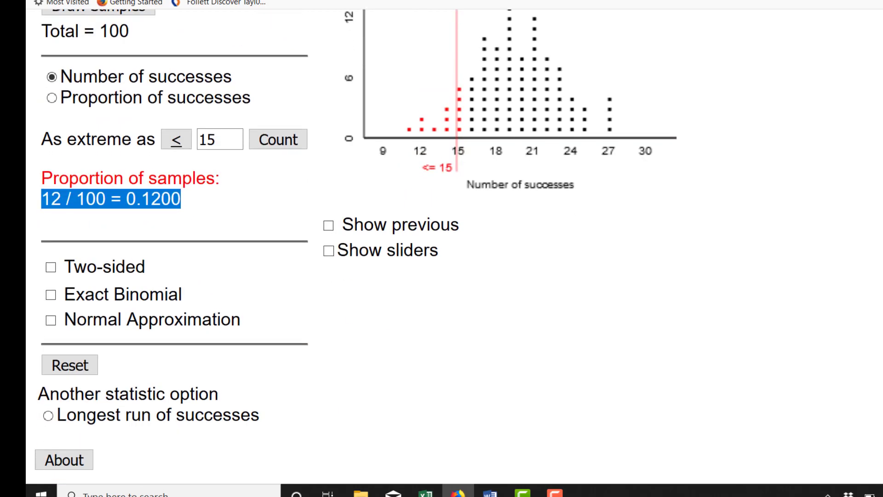
pyautogui.click(90, 364)
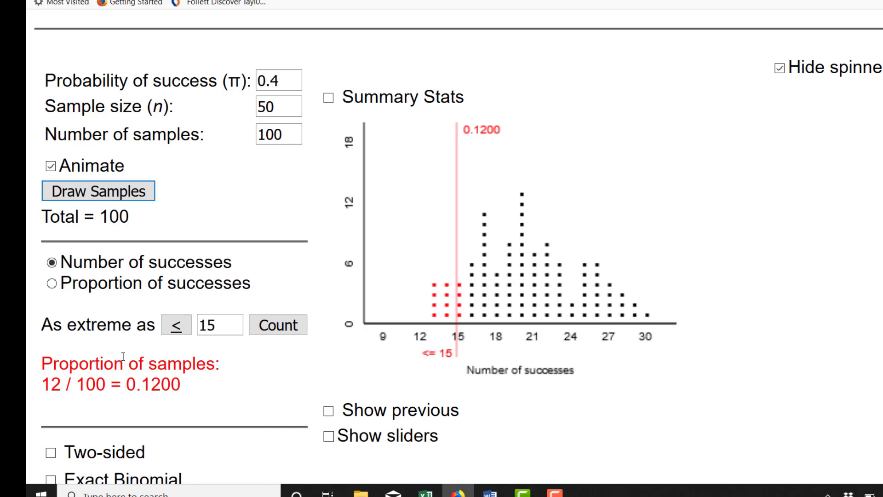
pyautogui.click(500, 134)
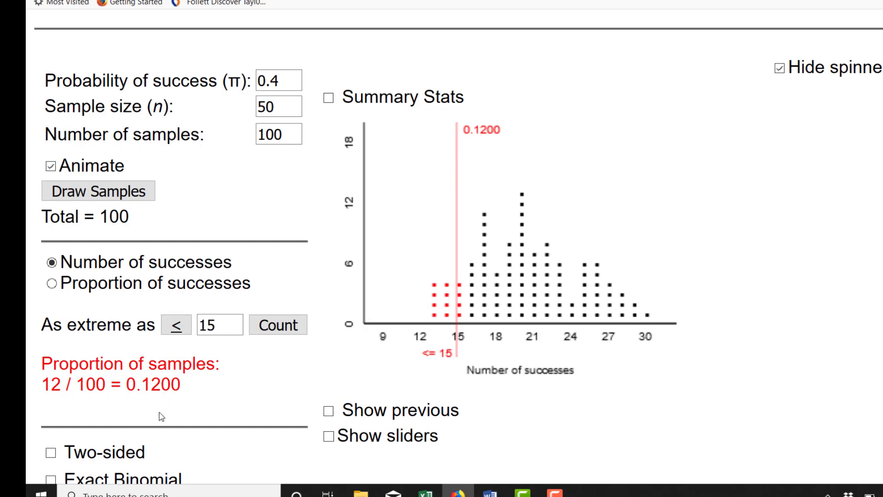
pyautogui.moveTo(187, 394); pyautogui.dragTo(45, 385)
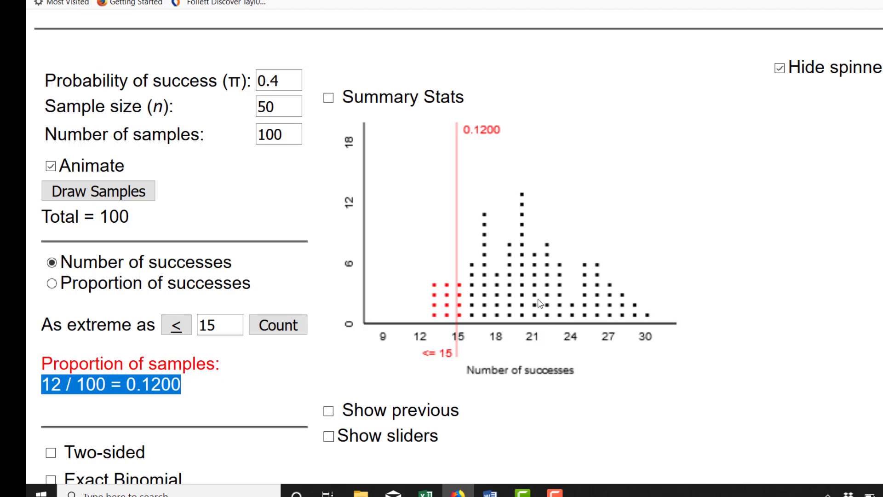
# Step: Capture the simulator's settings and dotplot, and paste the image into the Word document below the answer to part f
pyautogui.hotkey('alt', 'Tab')
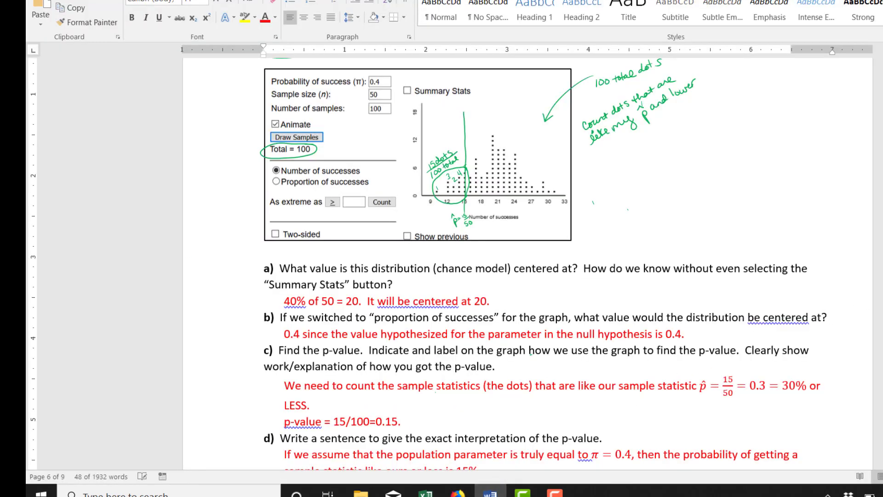
pyautogui.scroll(-4, 672, 368)
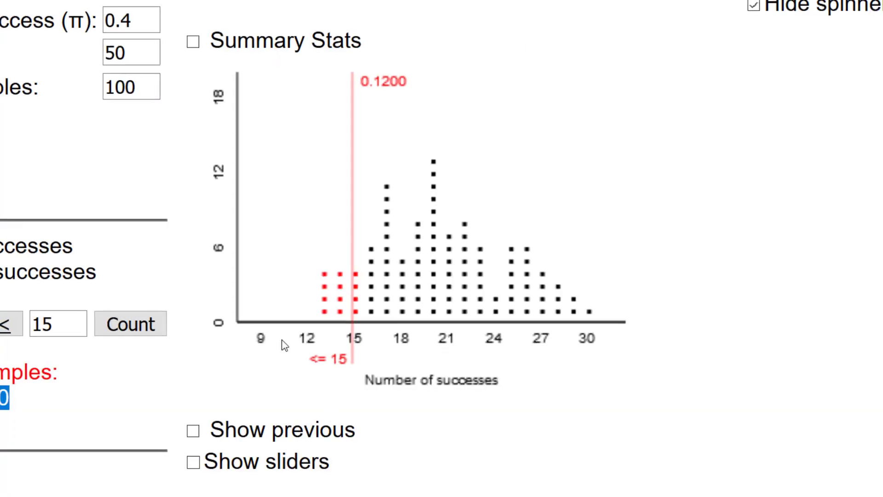
pyautogui.click(136, 169)
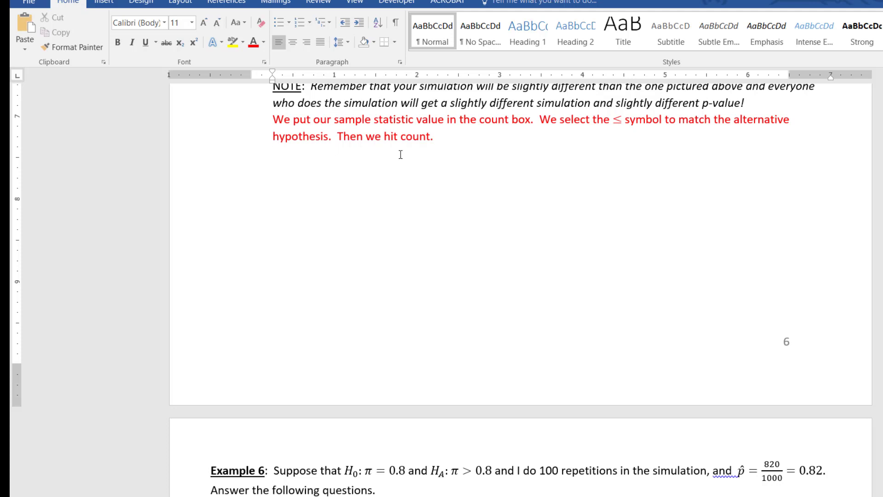
pyautogui.hotkey('ctrl', 'v')
pyautogui.moveTo(440, 231); pyautogui.dragTo(278, 216)
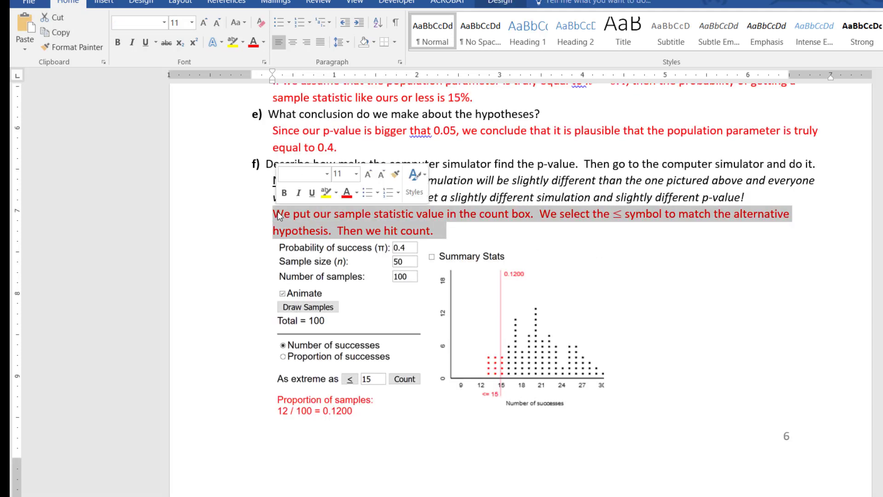
pyautogui.click(397, 290)
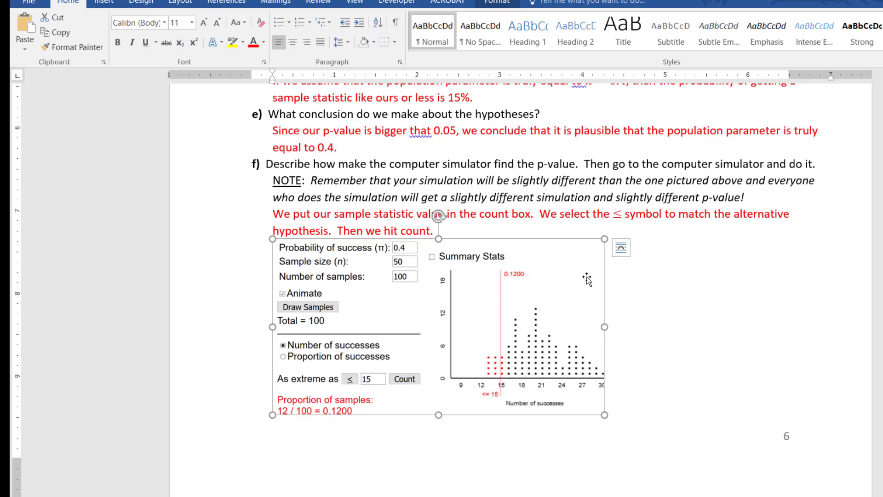
pyautogui.click(628, 289)
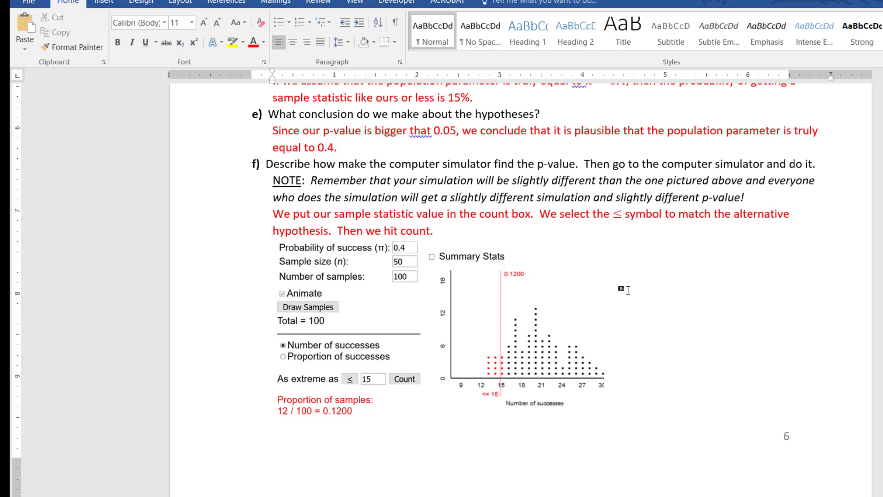